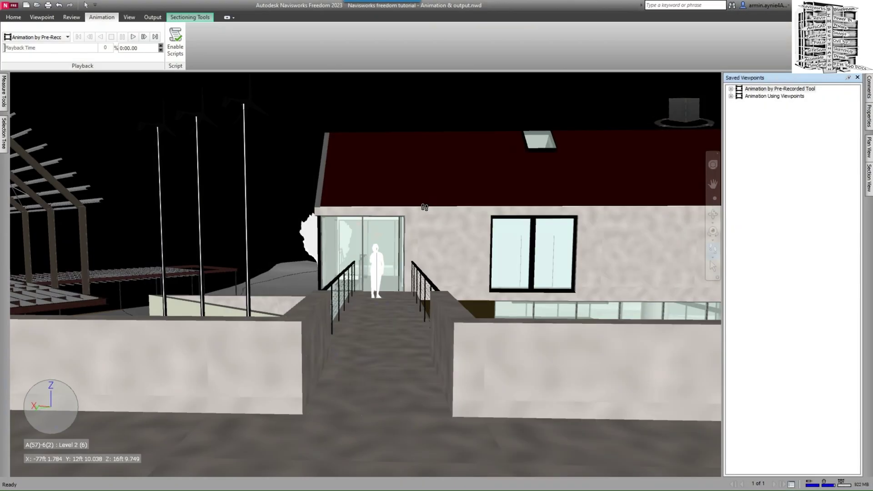
# - Expand and collapse Animation by Pre-Recorded Tool, then expand Animation Using Viewpoints to list viewpoints 1–7
pyautogui.moveTo(425, 208)
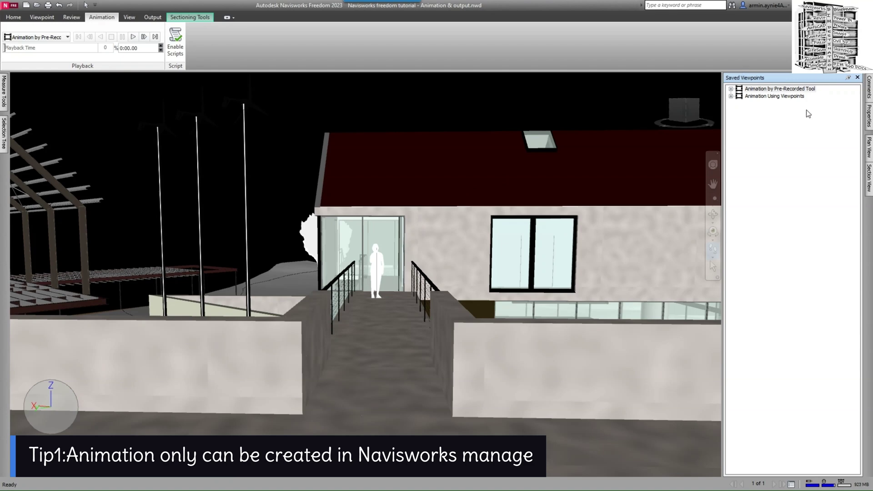
pyautogui.click(732, 89)
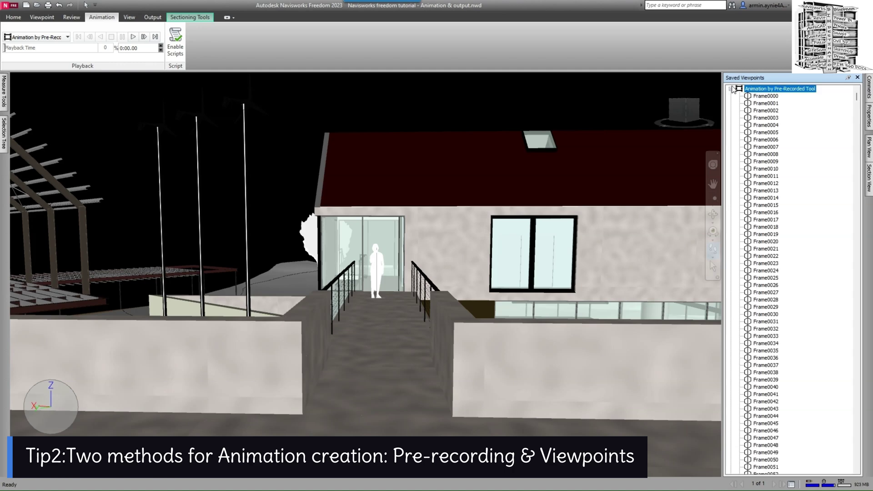
pyautogui.click(732, 89)
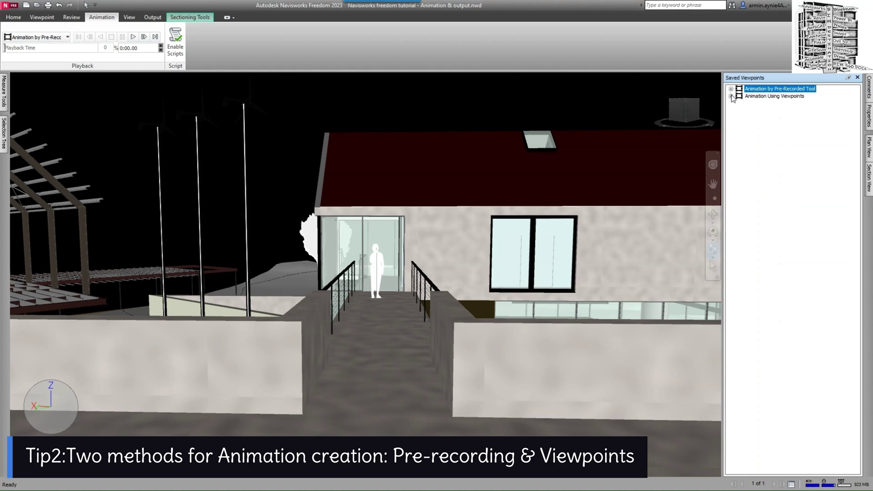
pyautogui.click(732, 97)
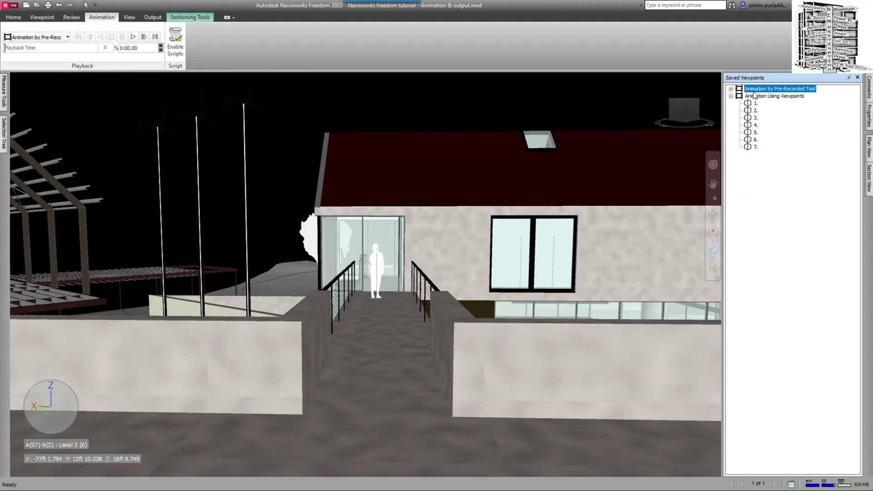
# - Choose Animation by Pre-Recorded Tool for playback and scrub it to 0:00.22
pyautogui.click(66, 38)
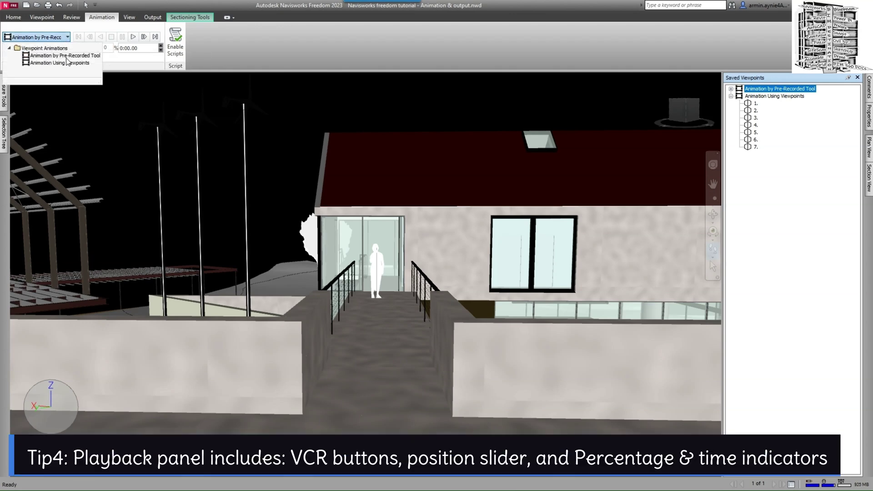
pyautogui.click(67, 56)
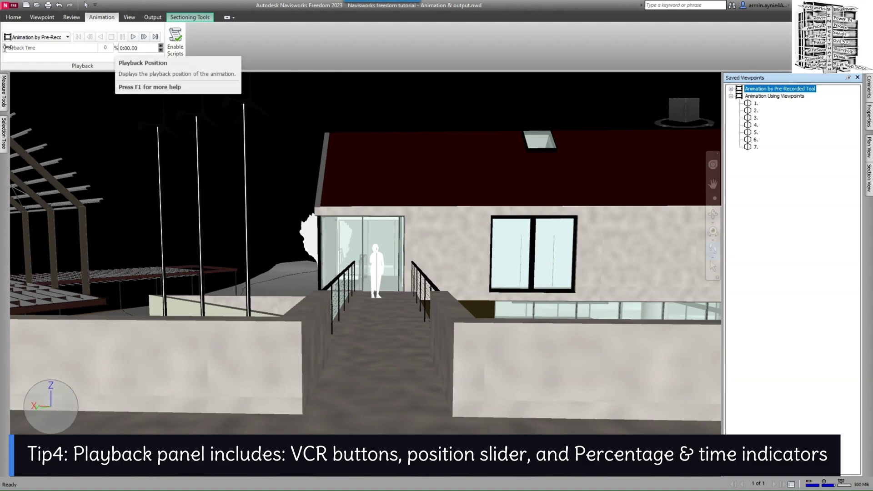
pyautogui.moveTo(28, 49); pyautogui.dragTo(6, 51)
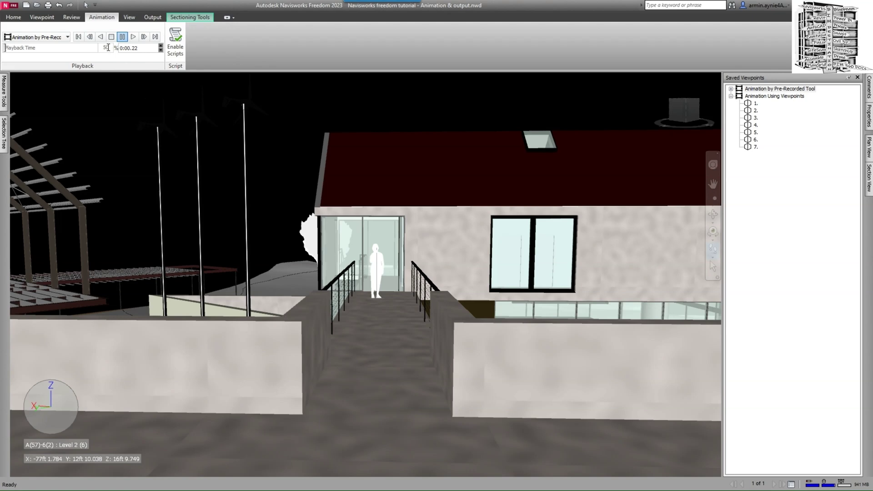
# - Jump the pre-recorded animation to mid-point, set playback time to 25, then scrub back to 0:00.57
pyautogui.press('Return')
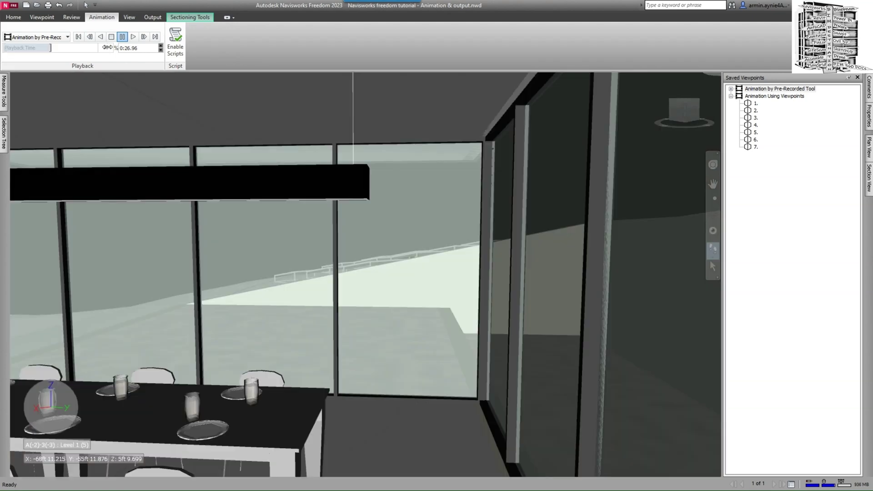
pyautogui.moveTo(138, 48); pyautogui.dragTo(119, 52)
pyautogui.write('25')
pyautogui.press('Return')
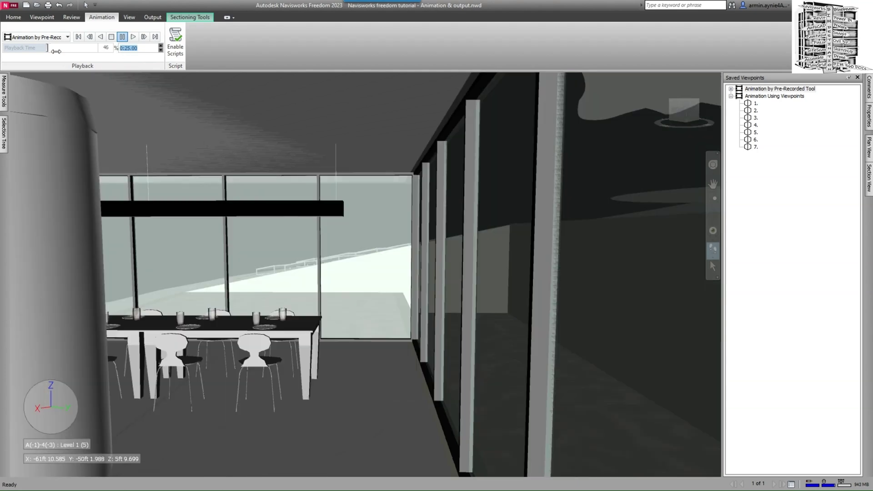
pyautogui.moveTo(55, 51); pyautogui.dragTo(3, 48)
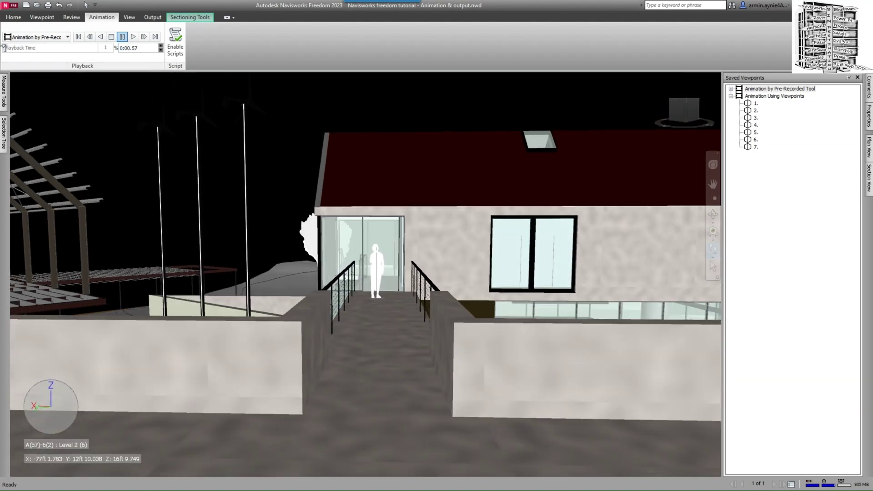
# - Play the pre-recorded animation through to its end at 0:53.92
pyautogui.click(769, 88)
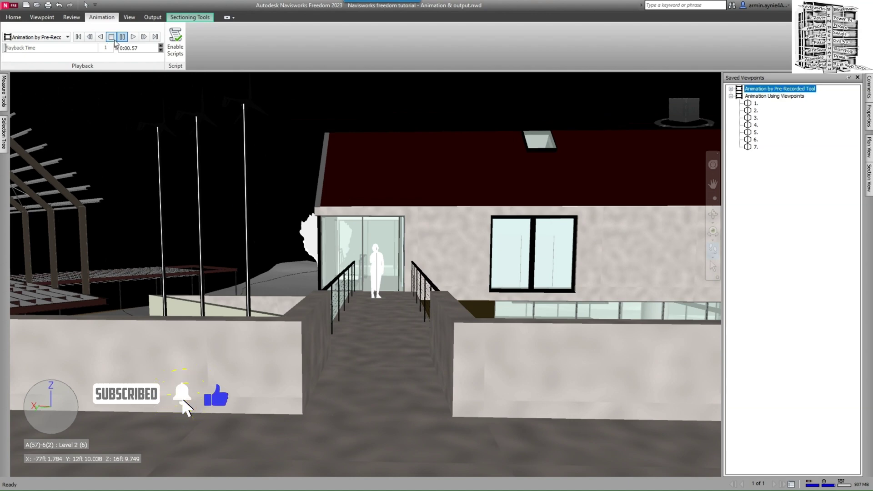
pyautogui.click(132, 37)
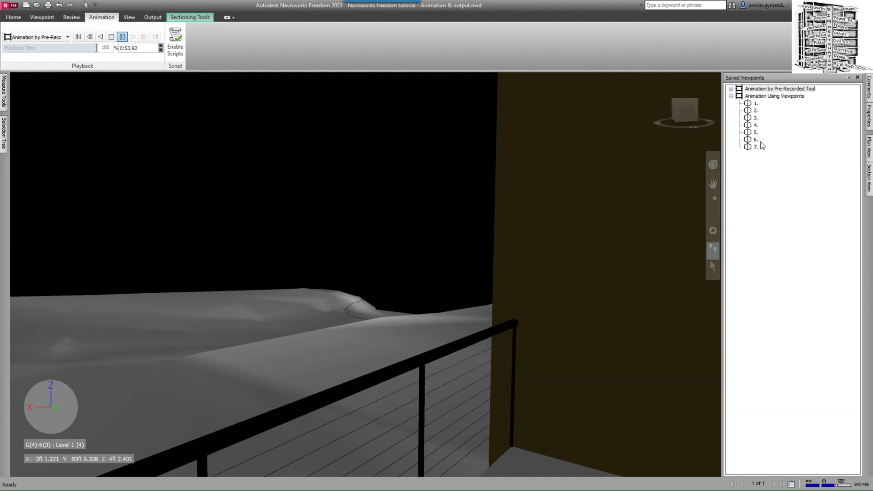
# - Step through viewpoints 1 to 7, then load Animation Using Viewpoints and rewind it to 0:00.00
pyautogui.click(755, 106)
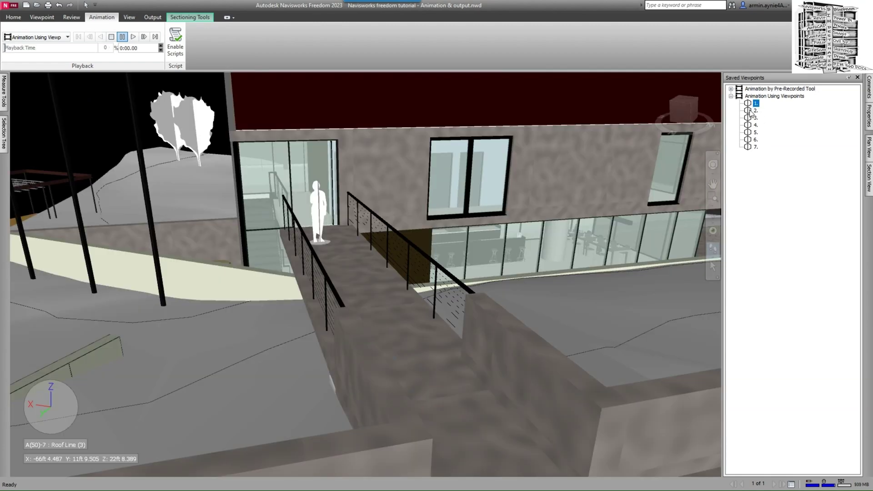
pyautogui.click(753, 112)
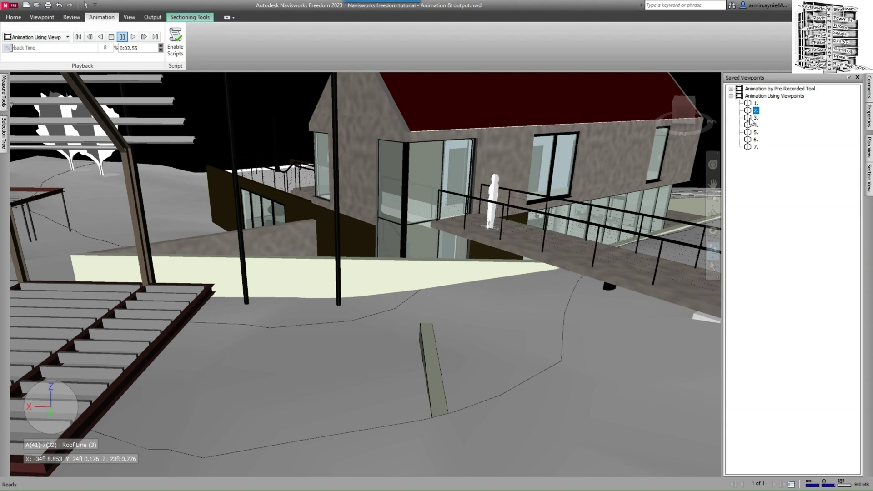
pyautogui.click(753, 119)
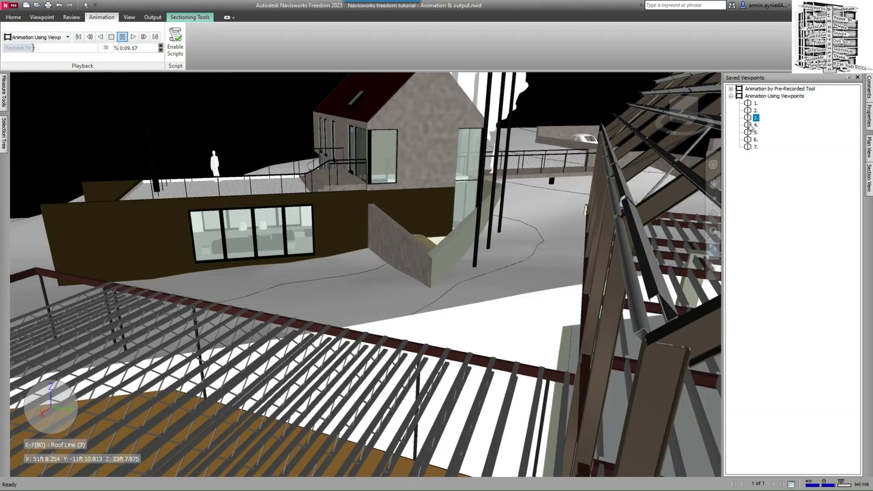
pyautogui.click(753, 125)
pyautogui.click(753, 132)
pyautogui.click(753, 140)
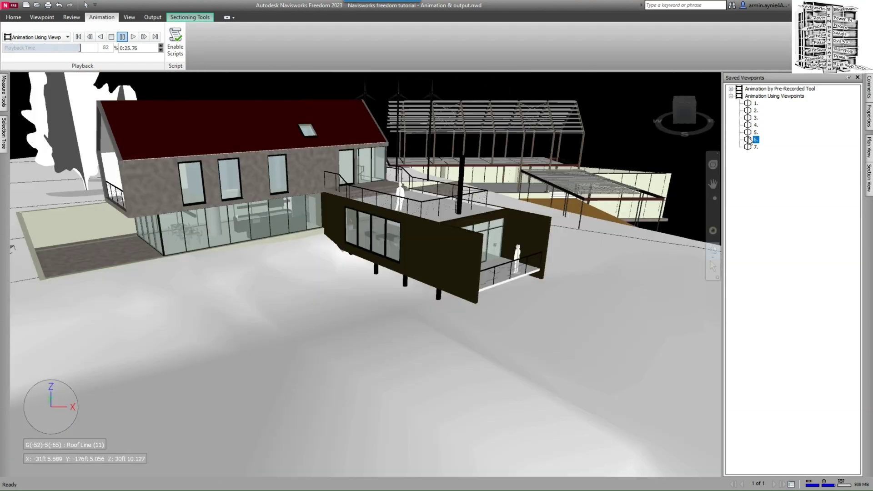
pyautogui.click(753, 147)
pyautogui.click(776, 96)
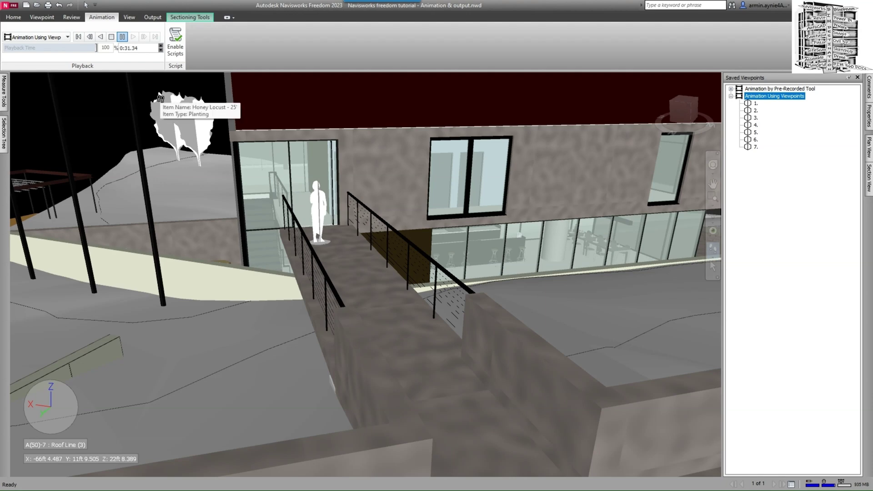
pyautogui.moveTo(96, 47); pyautogui.dragTo(2, 48)
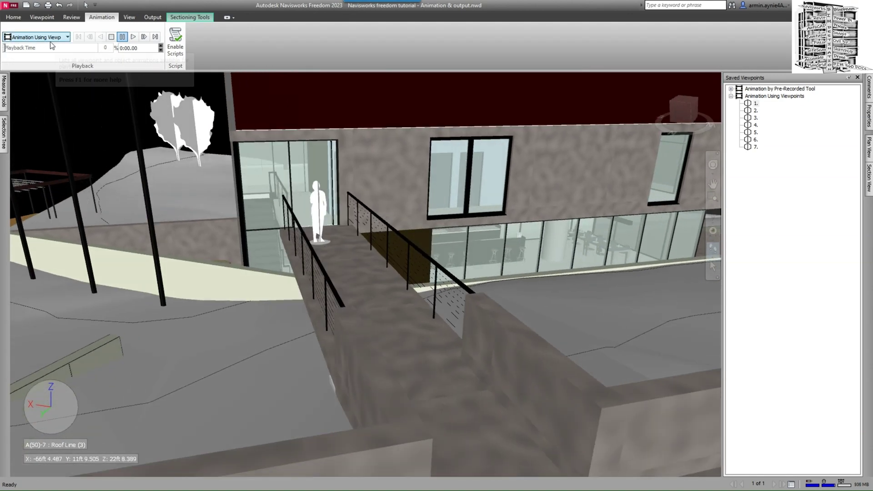
# - Play the viewpoint animation, restart it from viewpoint 4, then skip ahead to viewpoint 6
pyautogui.click(133, 38)
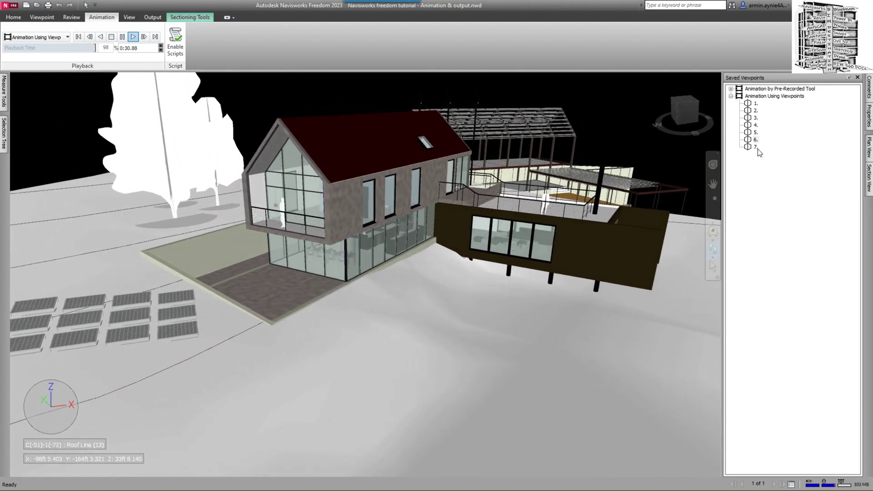
pyautogui.click(757, 125)
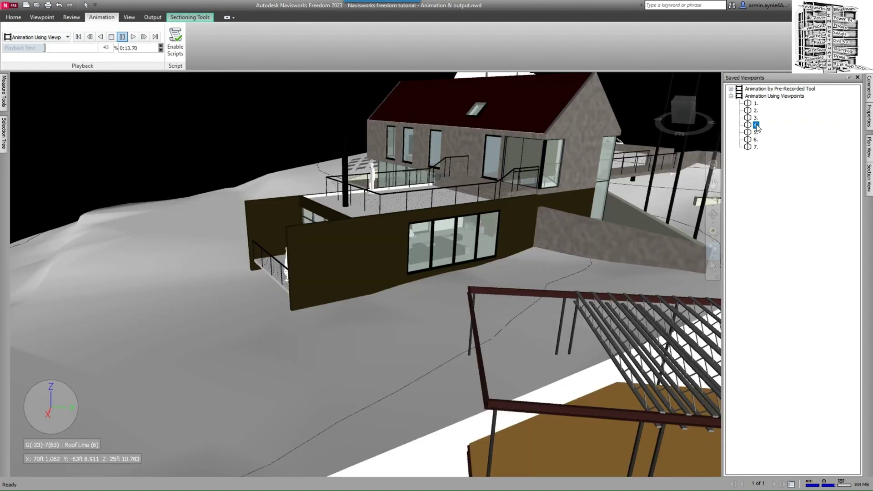
pyautogui.click(134, 37)
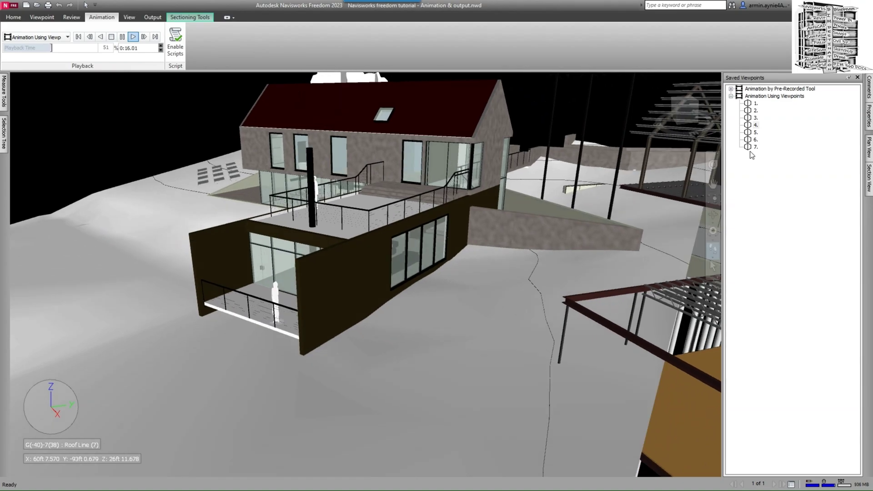
pyautogui.click(755, 140)
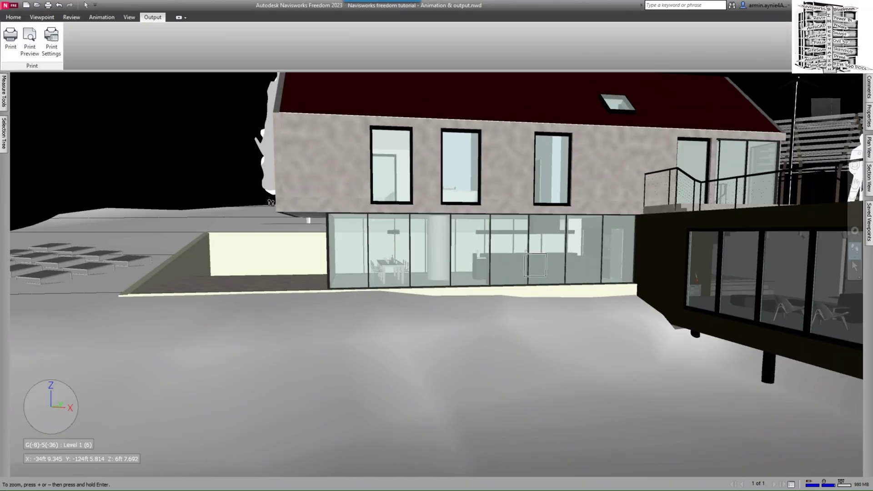
pyautogui.click(57, 59)
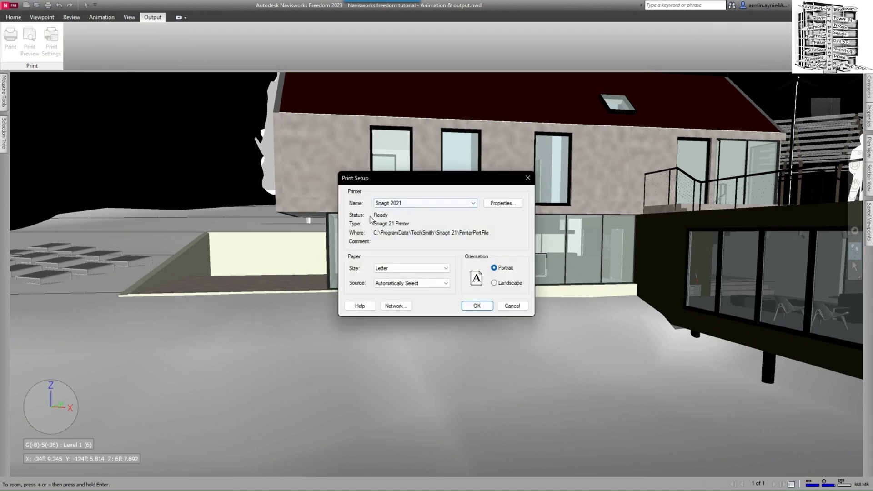
pyautogui.click(395, 203)
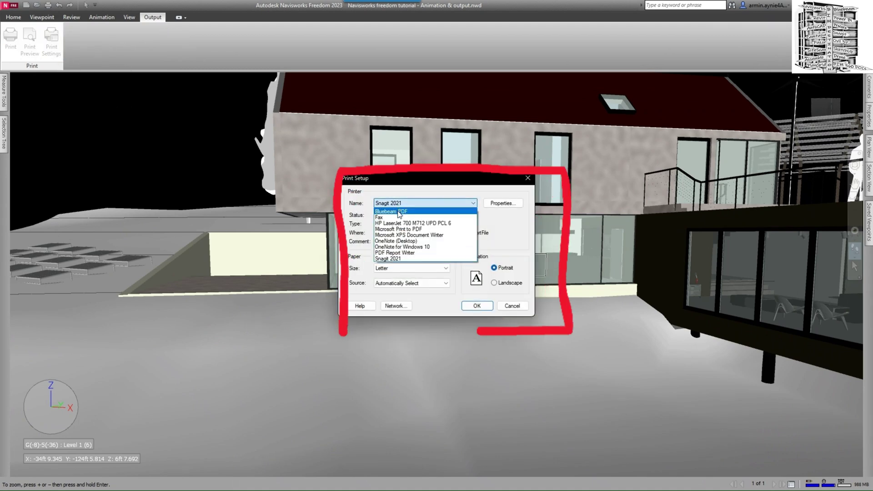
pyautogui.click(399, 212)
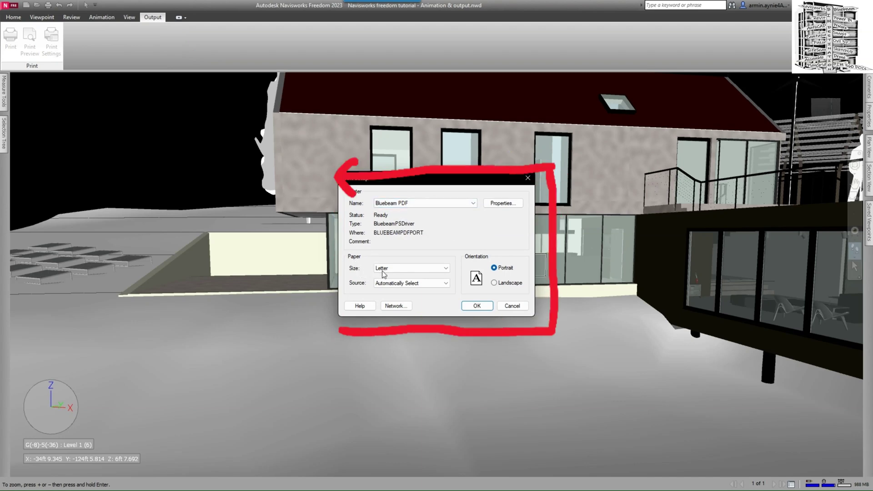
pyautogui.click(512, 307)
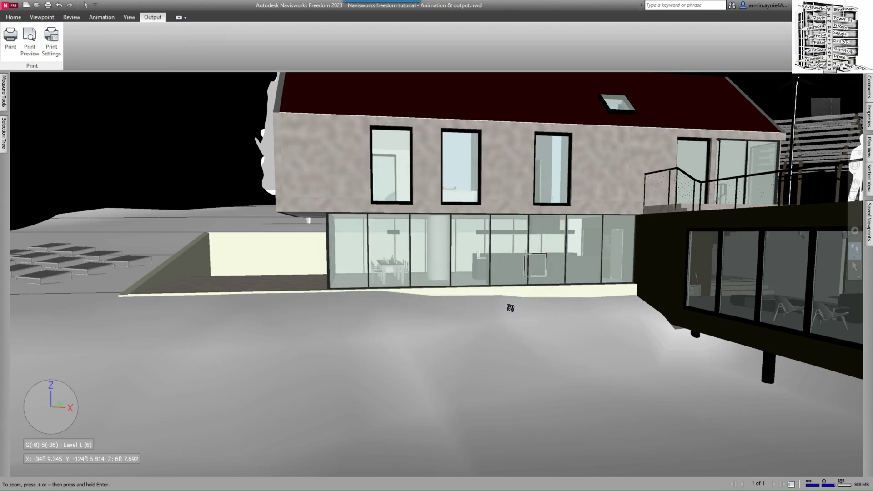
pyautogui.click(30, 46)
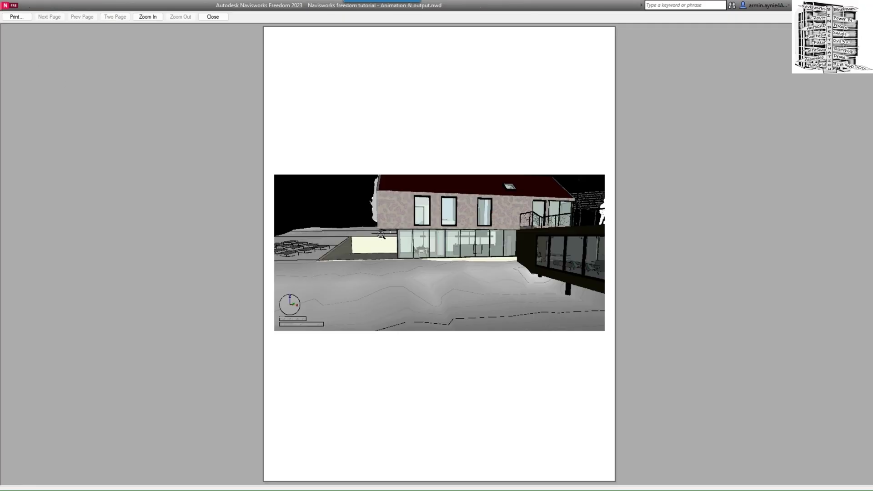
pyautogui.click(155, 17)
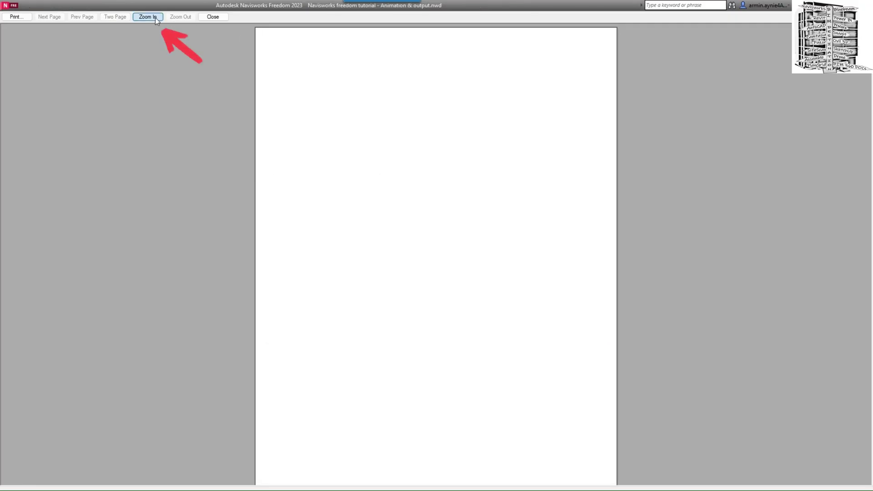
pyautogui.click(202, 17)
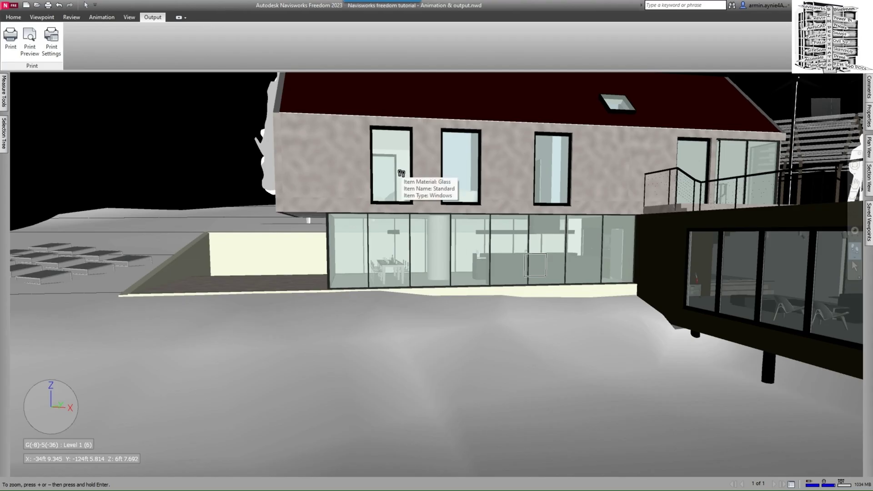
# - Enable Sectioning on the house and zoom into the ground-floor dining area with its bar stools
pyautogui.click(42, 17)
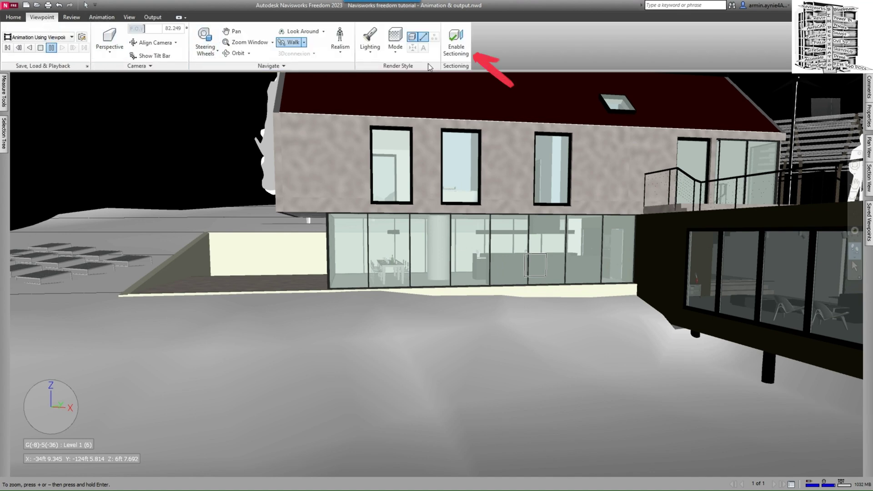
pyautogui.click(456, 43)
pyautogui.scroll(10, 395, 262)
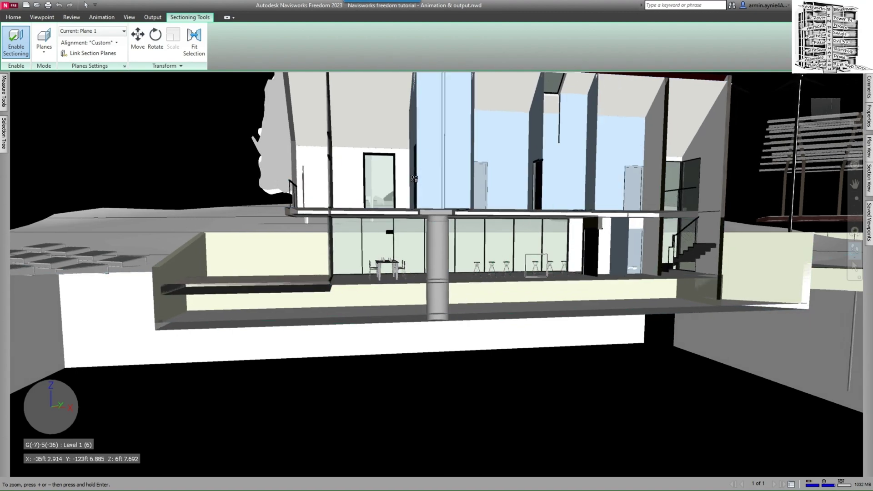
pyautogui.scroll(8, 349, 143)
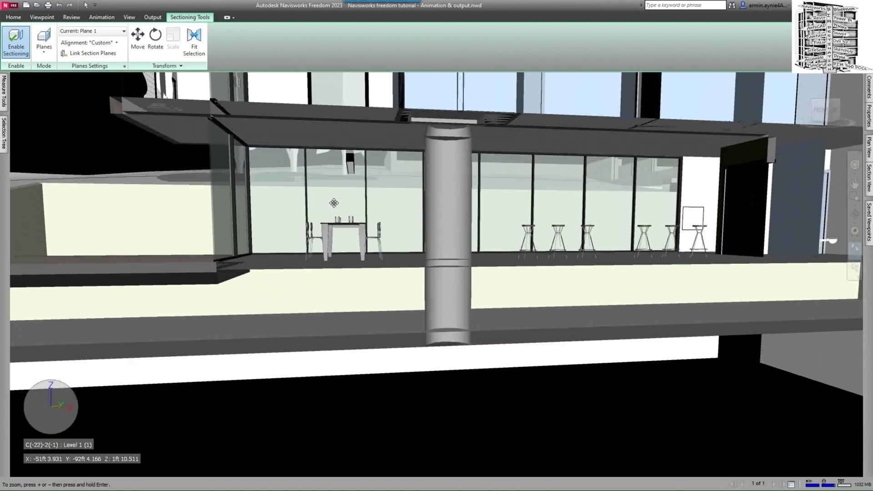
pyautogui.scroll(3, 346, 219)
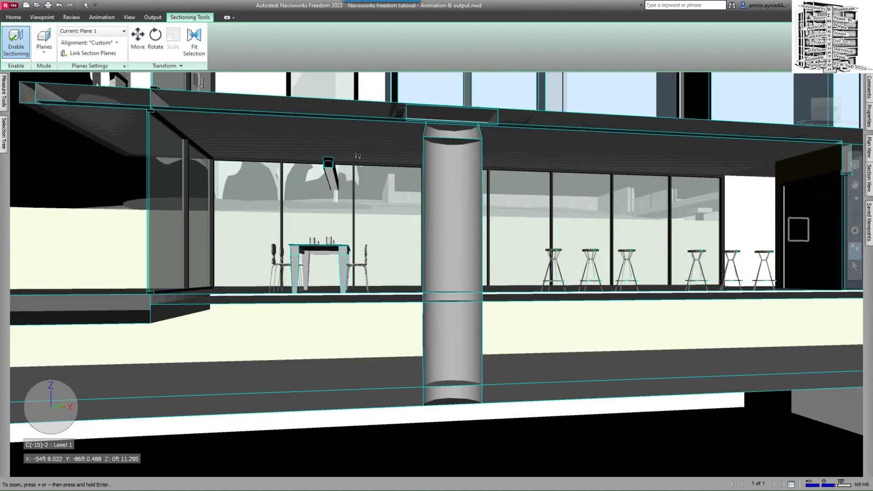
# - Lock measuring to the Z axis and measure the 8ft 10.299 floor-to-ceiling height
pyautogui.click(68, 17)
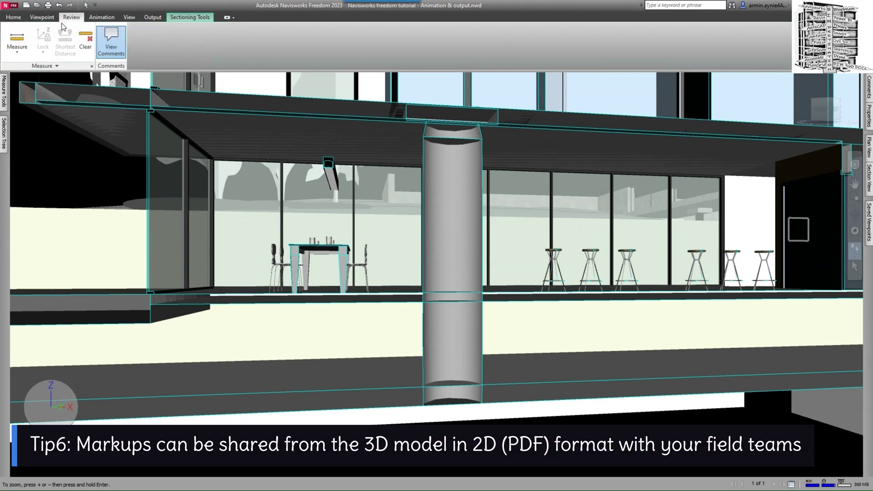
pyautogui.click(42, 51)
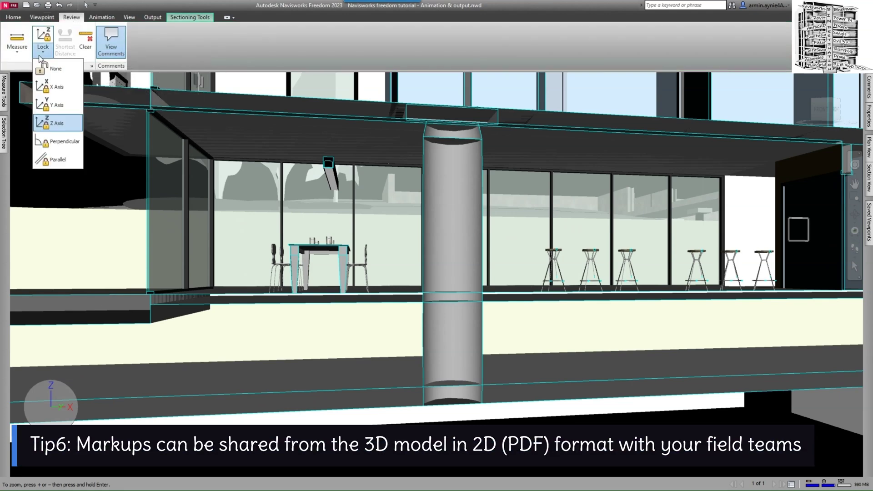
pyautogui.click(41, 124)
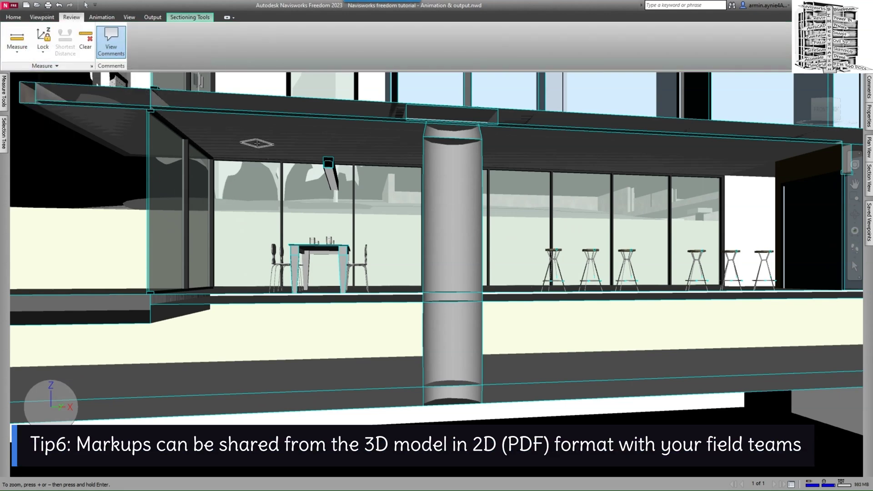
pyautogui.click(249, 293)
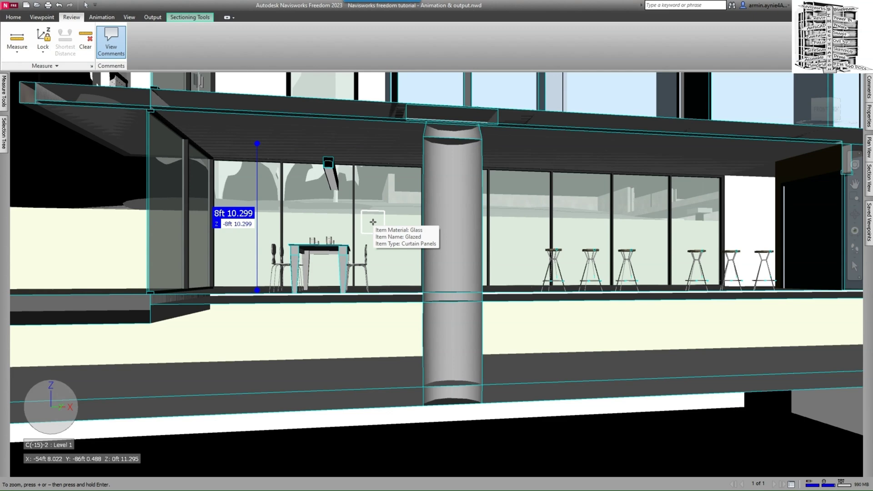
# - Show the sectioned, measured view in Print Preview and zoom in on the page
pyautogui.click(159, 16)
pyautogui.click(50, 40)
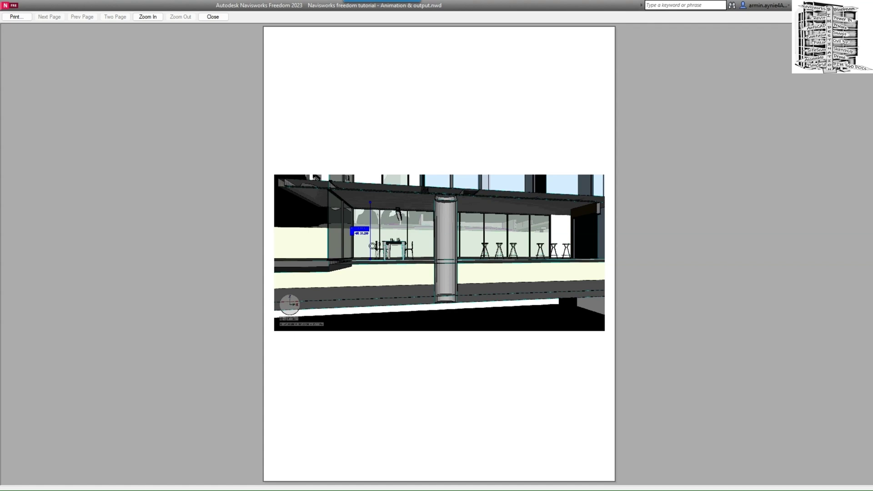
pyautogui.click(147, 17)
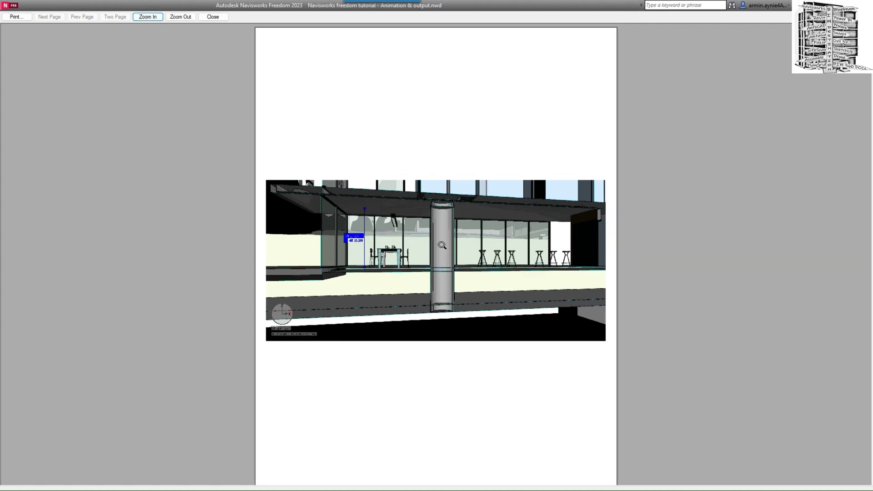